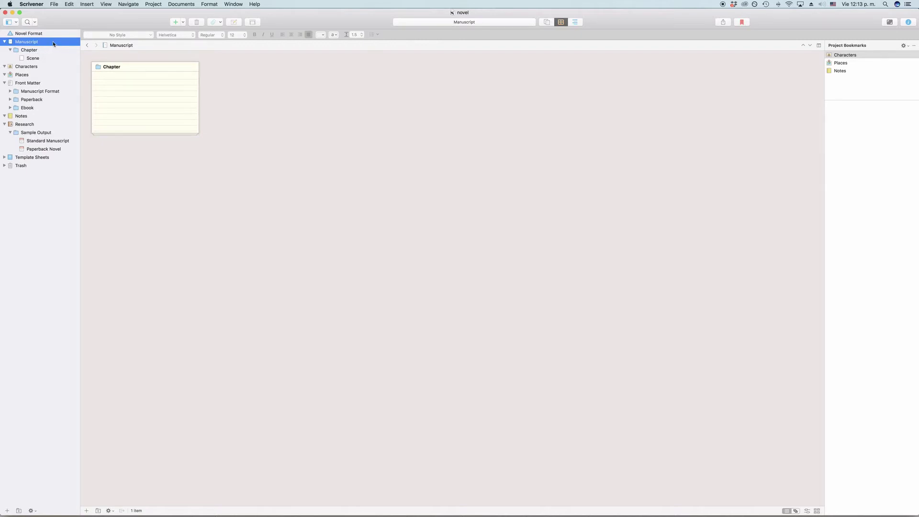
# Create a new project from the Blank template, save it to the Desktop as blank.scriv, and enlarge its window to fill the screen
pyautogui.click(54, 4)
pyautogui.click(57, 14)
pyautogui.click(318, 120)
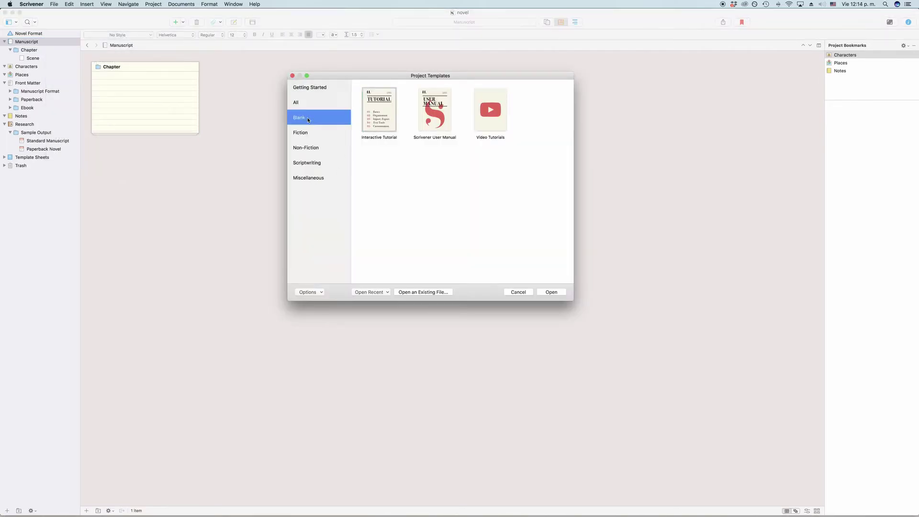
pyautogui.click(386, 106)
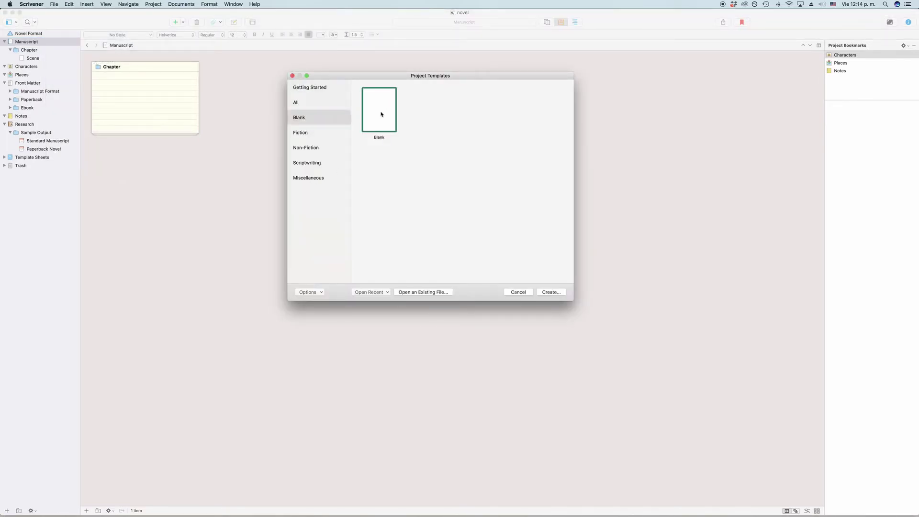
pyautogui.click(551, 292)
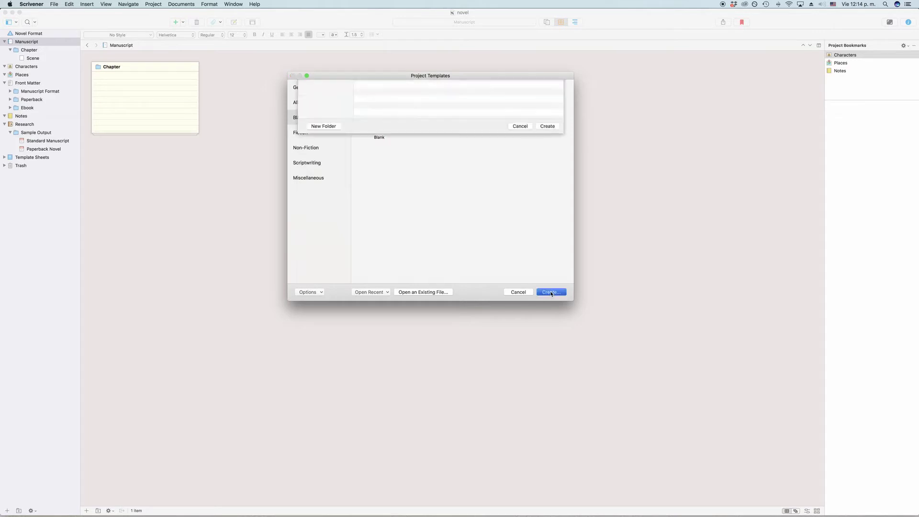
pyautogui.click(399, 92)
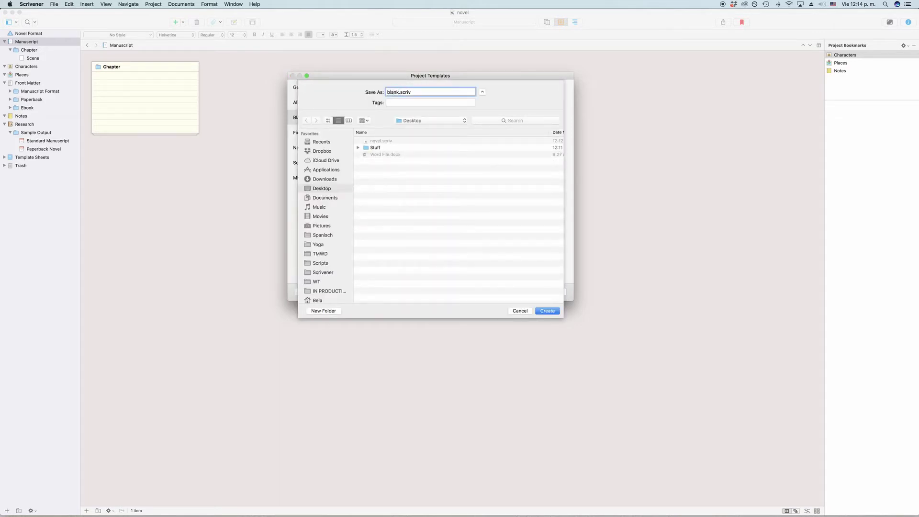
pyautogui.press('Return')
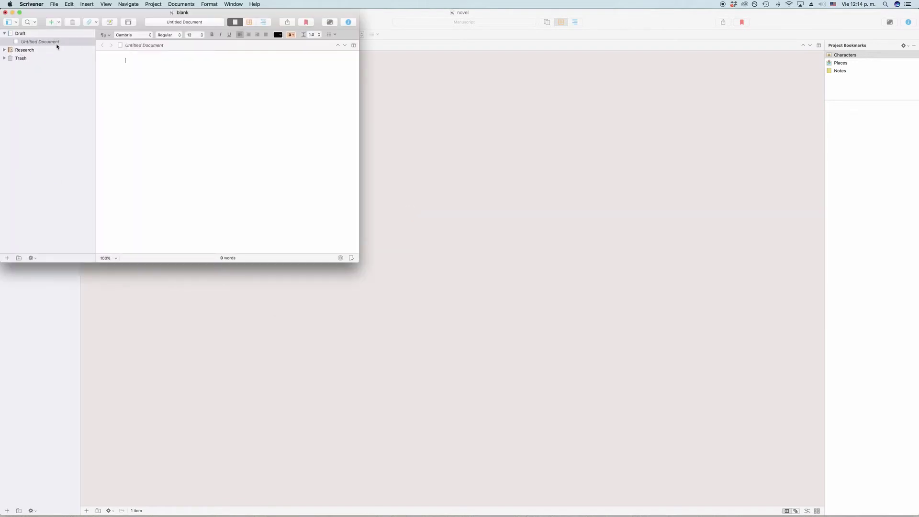
pyautogui.moveTo(362, 259); pyautogui.dragTo(917, 515)
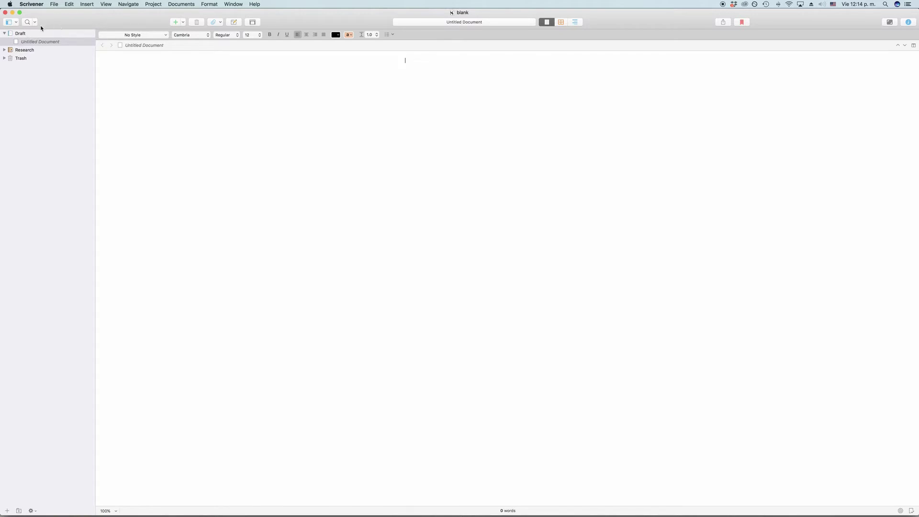
# Expand the Research and Trash folders in the binder and rename the Draft folder to My Draft
pyautogui.click(5, 58)
pyautogui.click(4, 50)
pyautogui.click(4, 33)
pyautogui.click(4, 34)
pyautogui.click(30, 33)
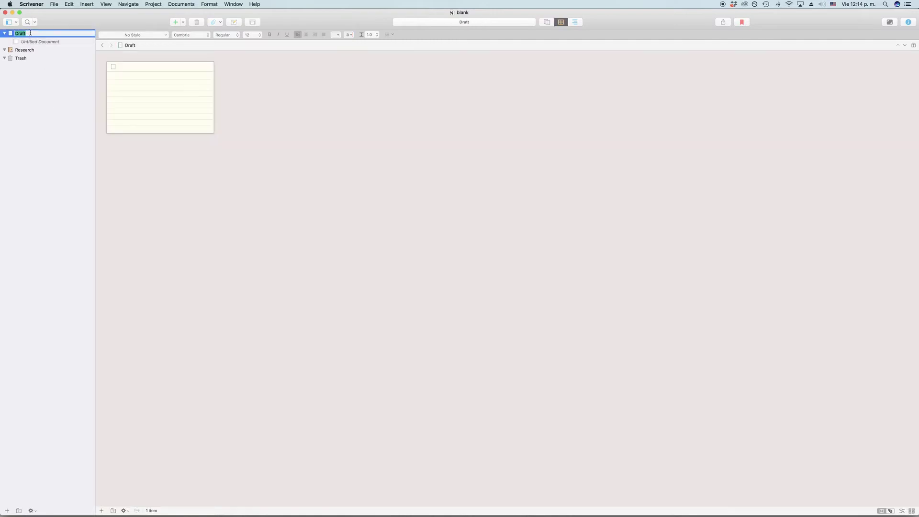
pyautogui.click(31, 33)
pyautogui.write('My')
pyautogui.press('Return')
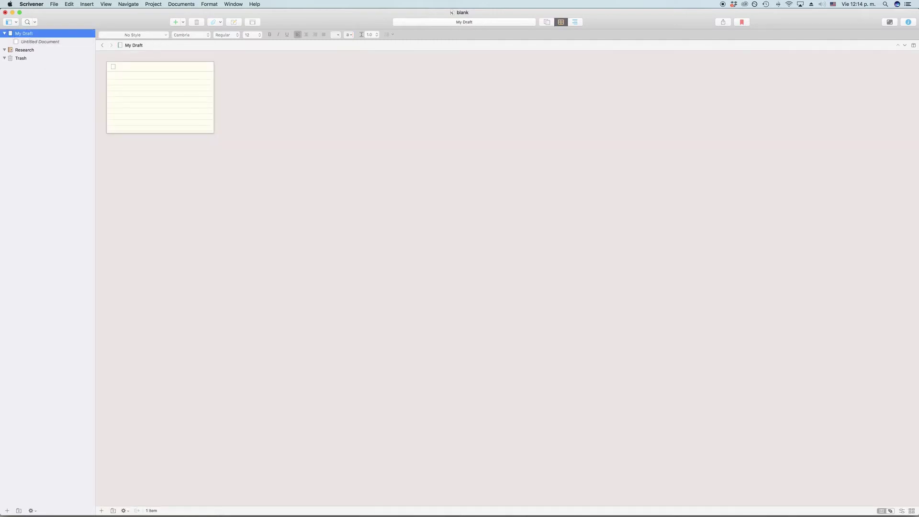
# Show the untitled document in page view and set the editor zoom to 200%
pyautogui.click(48, 42)
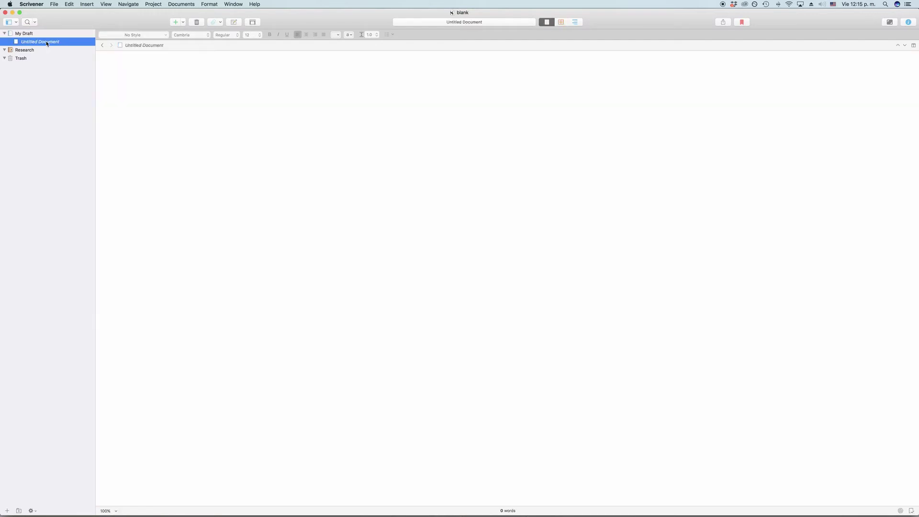
pyautogui.click(252, 23)
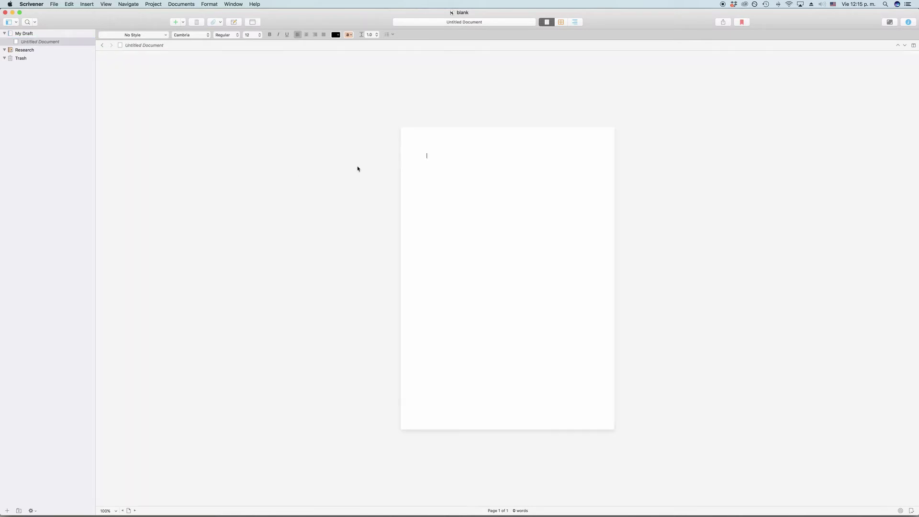
pyautogui.click(115, 511)
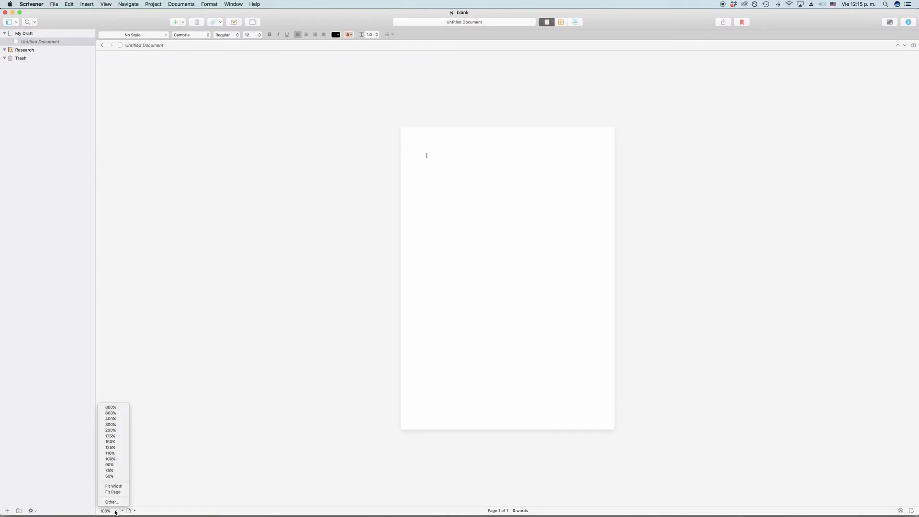
pyautogui.click(111, 431)
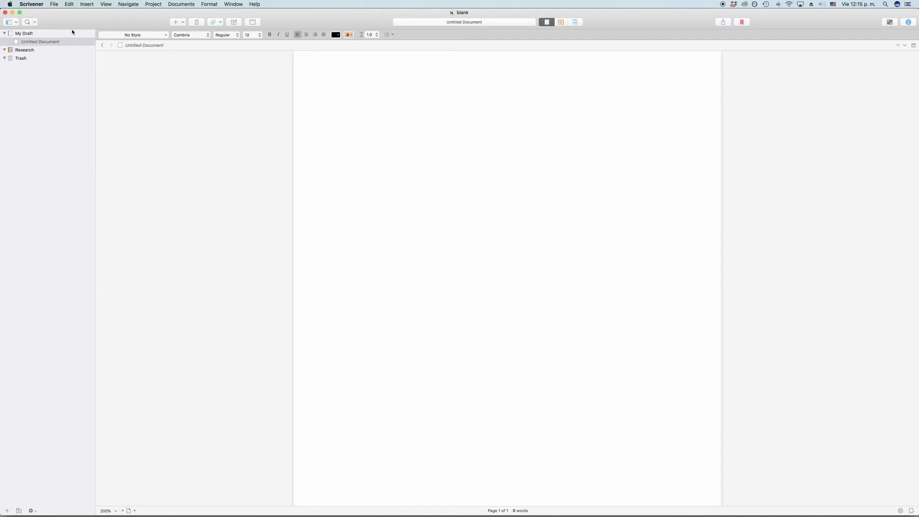
# Examine the front matter and back matter options in the Compile settings for My Draft, leaving without compiling
pyautogui.click(56, 4)
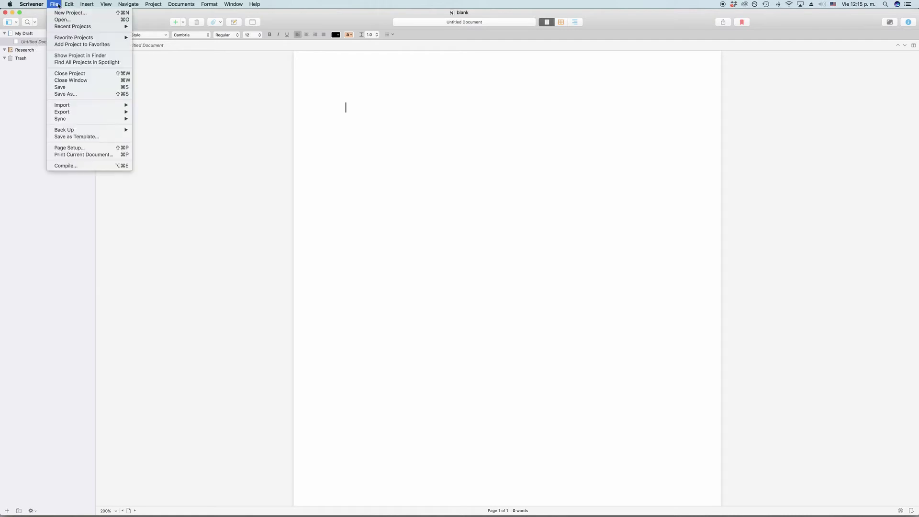
pyautogui.click(82, 166)
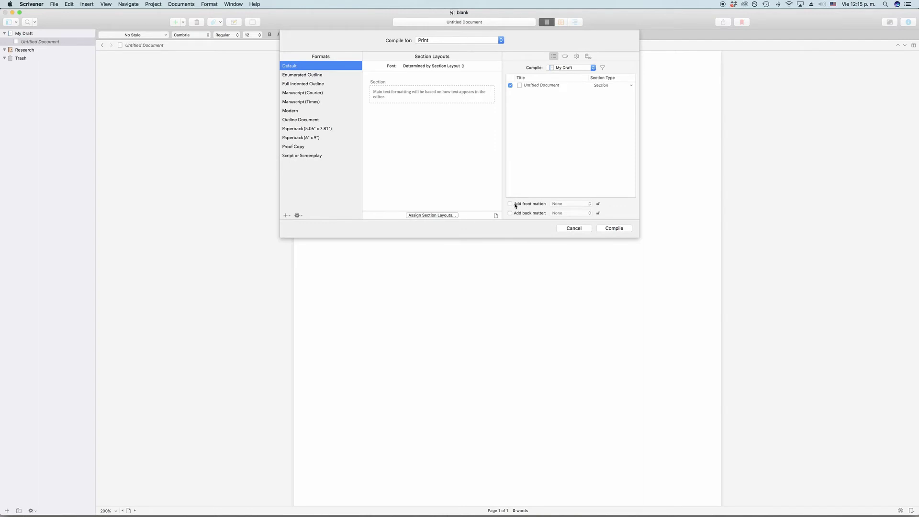
pyautogui.click(511, 204)
pyautogui.click(554, 204)
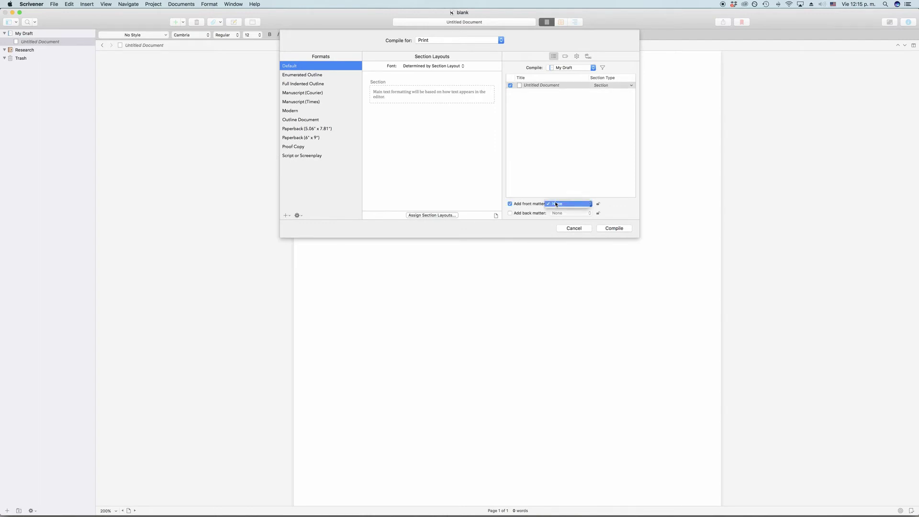
pyautogui.click(553, 205)
pyautogui.click(510, 203)
pyautogui.click(510, 214)
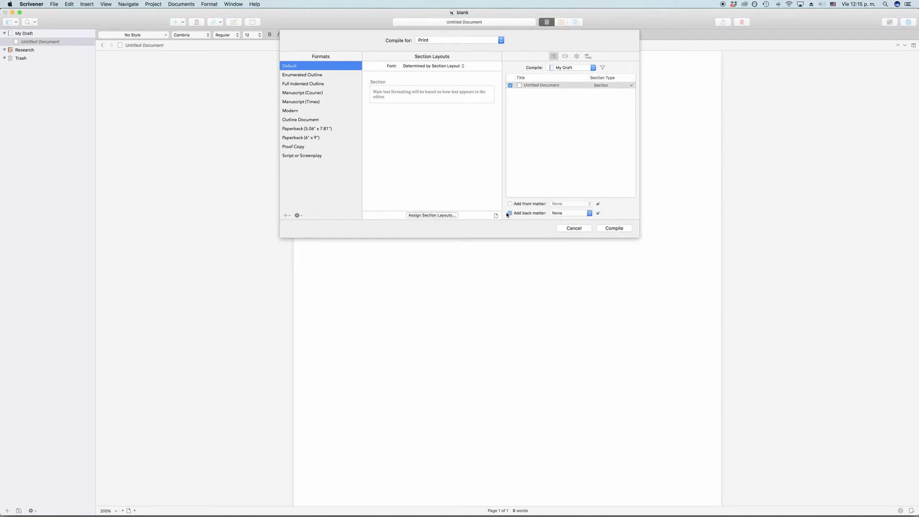
pyautogui.click(510, 213)
pyautogui.click(575, 229)
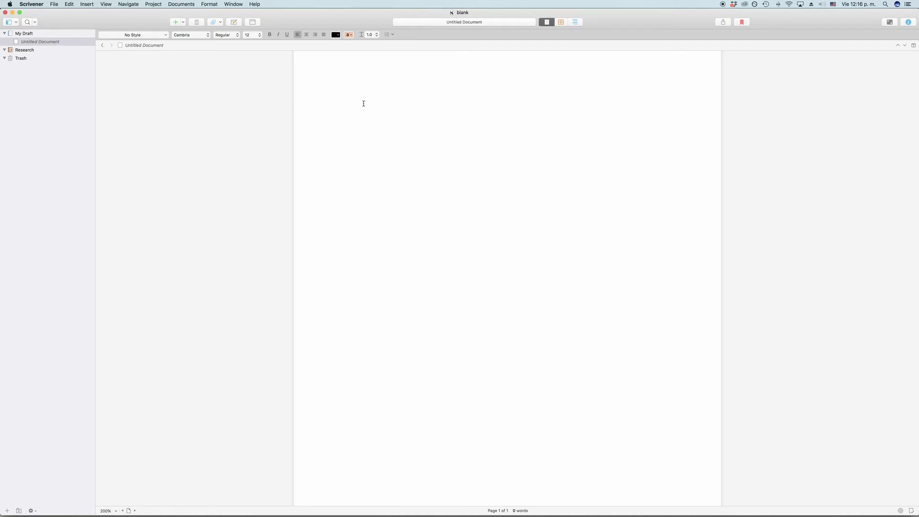
# Switch to Finder and import Word File.docx from the desktop folder into the My Draft folder of the project
pyautogui.press('super+Tab')
pyautogui.press('super+Tab')
pyautogui.press('super+Tab')
pyautogui.press('super+Tab')
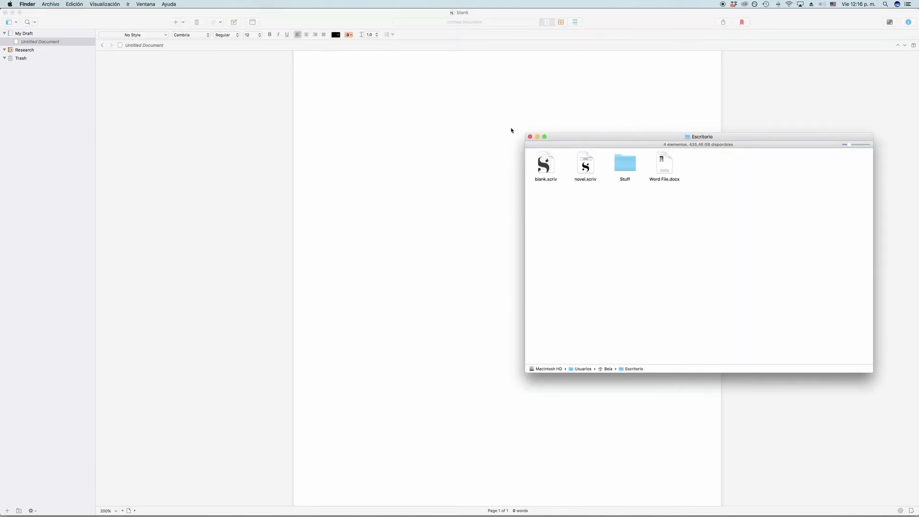
pyautogui.click(501, 141)
pyautogui.moveTo(670, 168)
pyautogui.moveTo(665, 161); pyautogui.dragTo(59, 40)
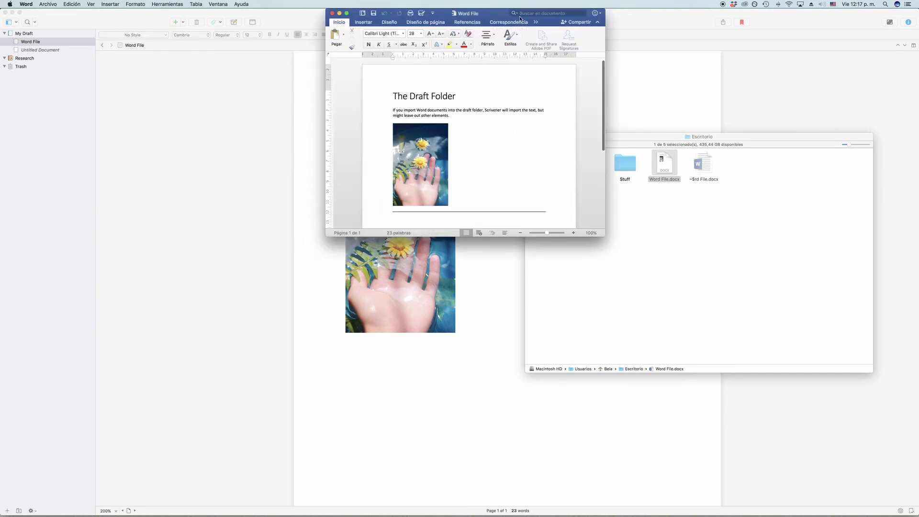
# Place the original Word File window in Word beside the imported document and compare their contents down to the horizontal line
pyautogui.moveTo(495, 63); pyautogui.dragTo(708, 75)
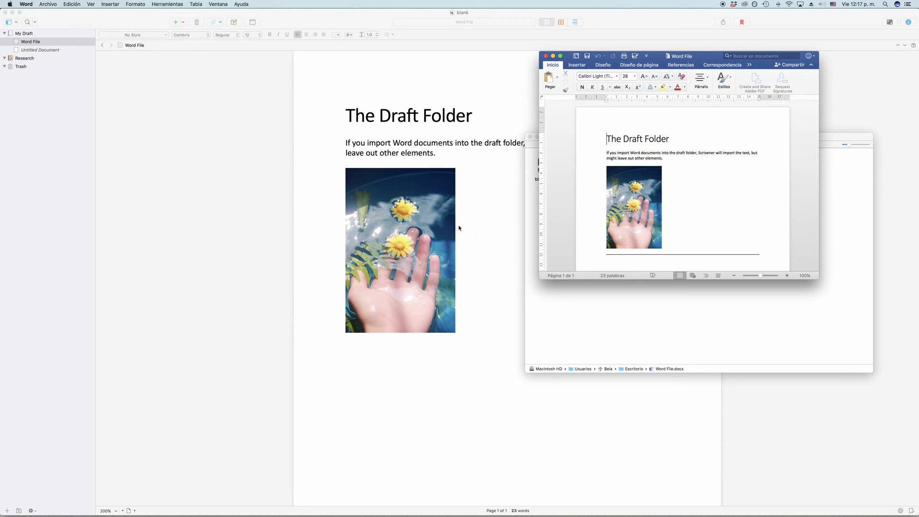
pyautogui.scroll(-2, 673, 192)
pyautogui.scroll(2, 676, 191)
pyautogui.click(727, 257)
pyautogui.scroll(-2, 726, 254)
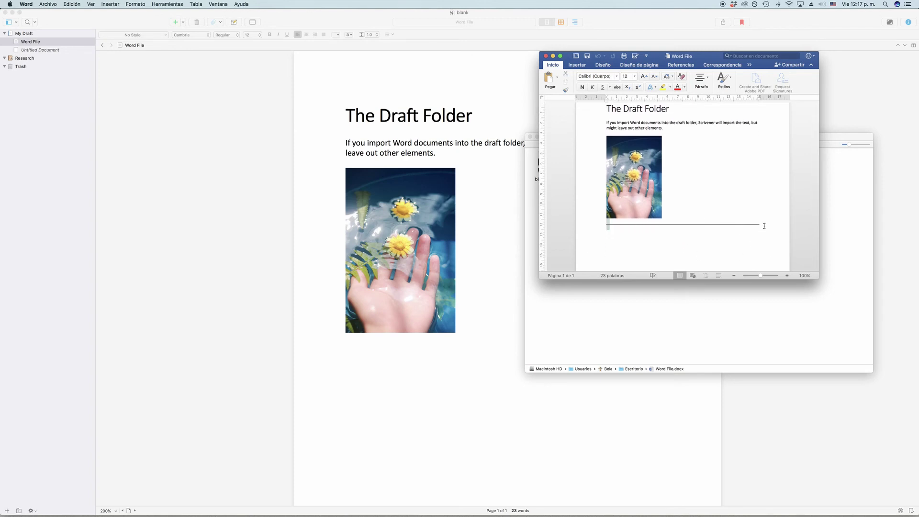
pyautogui.scroll(2, 759, 232)
pyautogui.scroll(1, 759, 231)
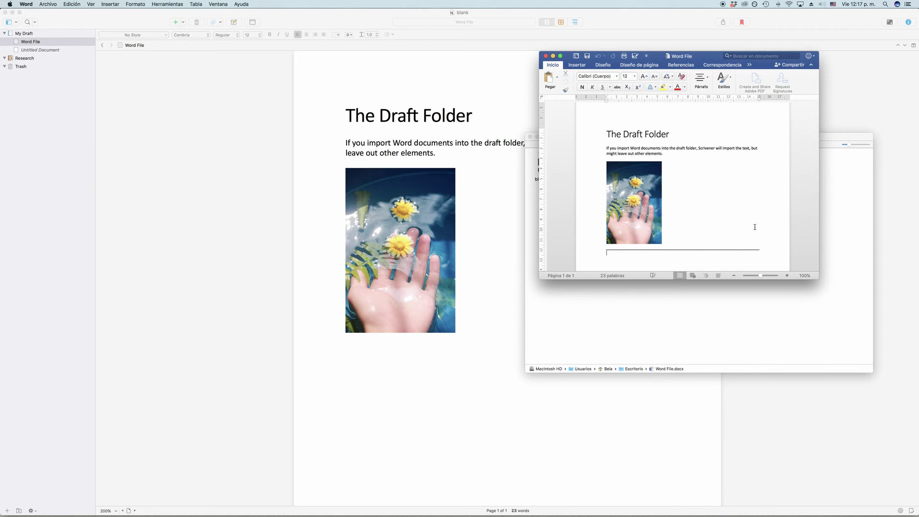
# Return to Scrivener and export the Word File document to the Desktop as Word File 2 in Microsoft Word (.docx) format
pyautogui.click(466, 144)
pyautogui.click(54, 4)
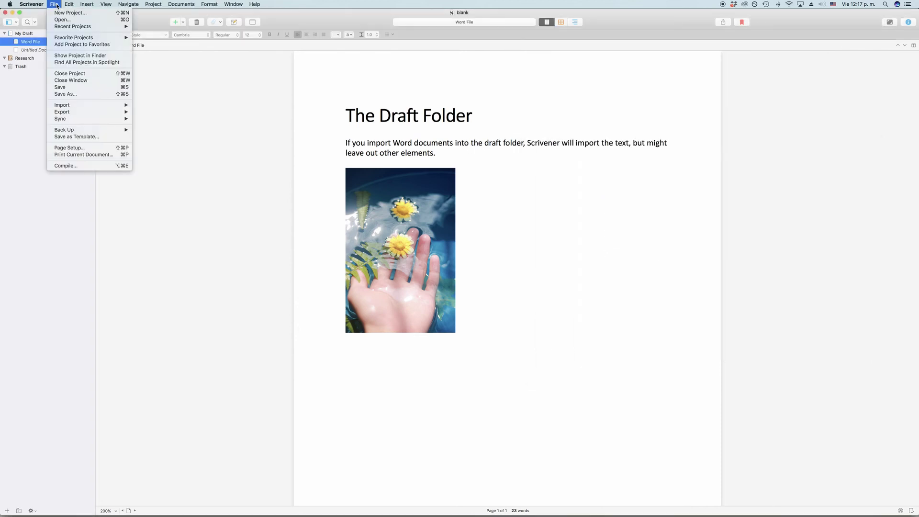
pyautogui.moveTo(91, 111)
pyautogui.click(145, 112)
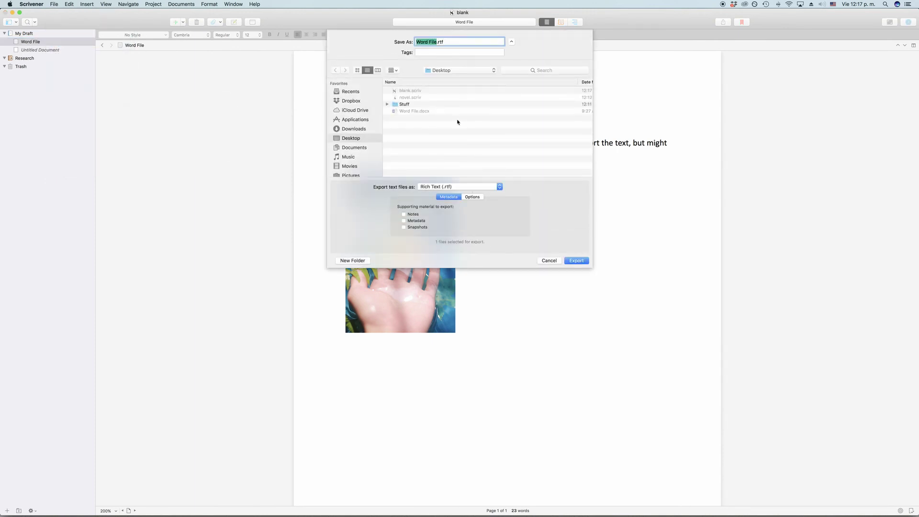
pyautogui.press('Right')
pyautogui.write('2')
pyautogui.click(498, 186)
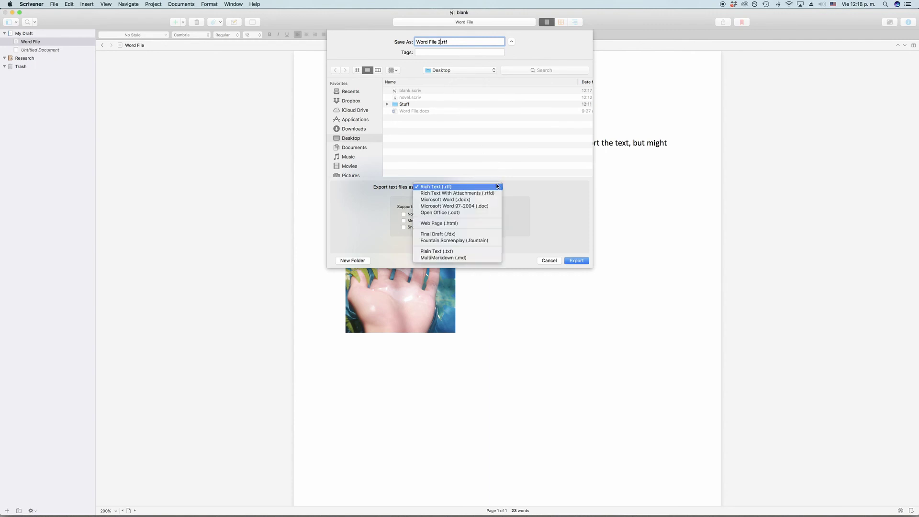
pyautogui.click(489, 209)
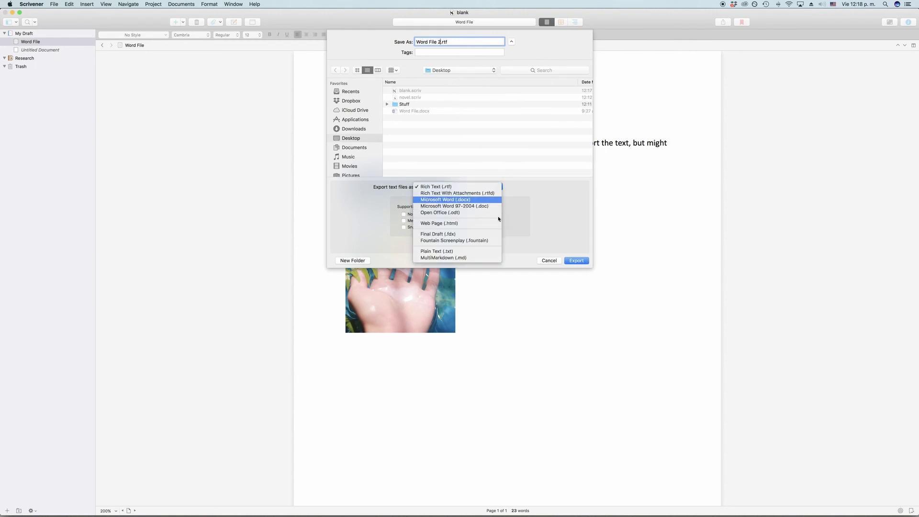
pyautogui.click(587, 262)
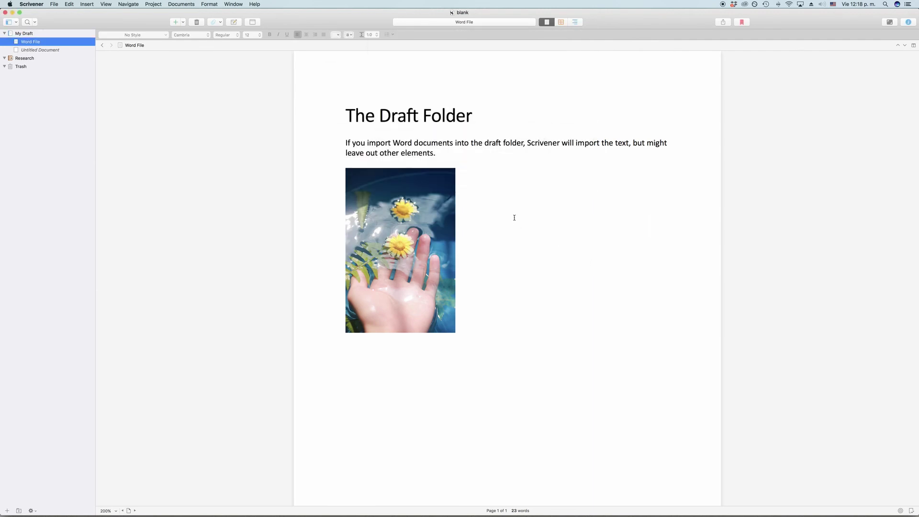
# Switch to Finder, open Word File 2.docx in Word, and compare it with the original Word File
pyautogui.press('super+Tab')
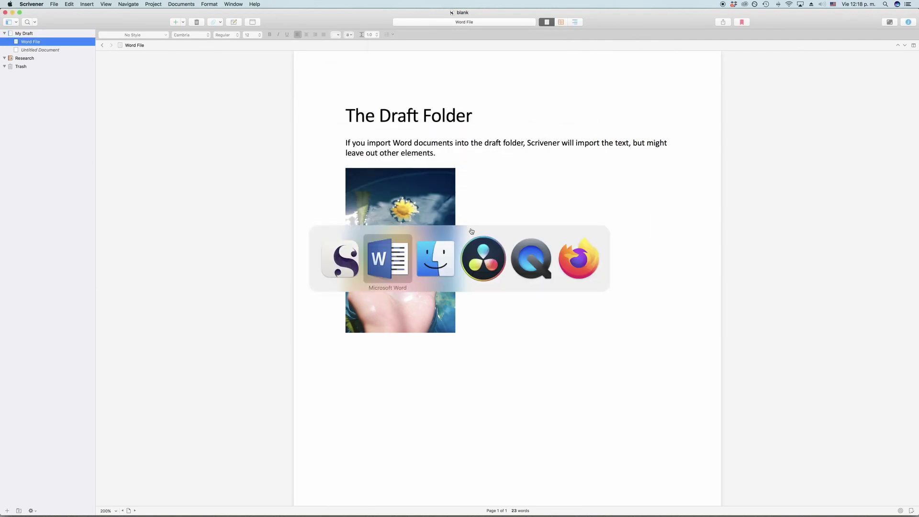
pyautogui.press('super+Tab')
pyautogui.click(744, 163)
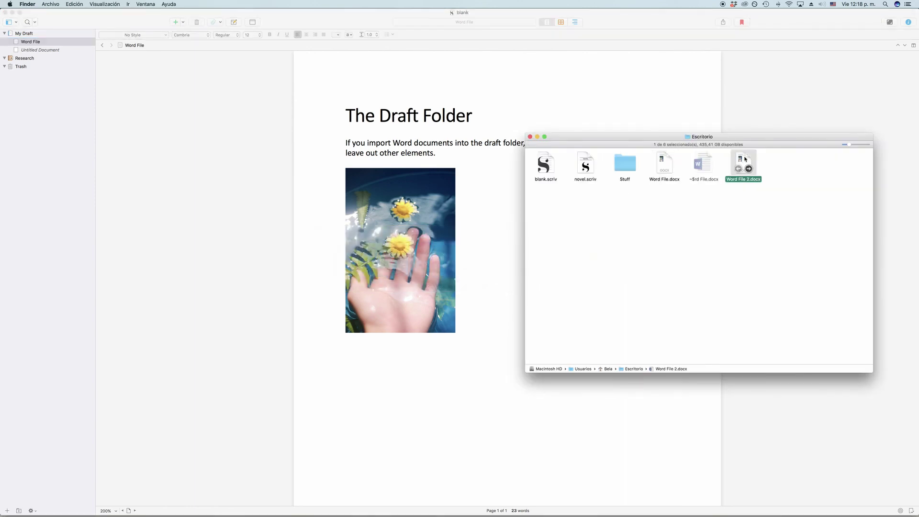
pyautogui.doubleClick(745, 159)
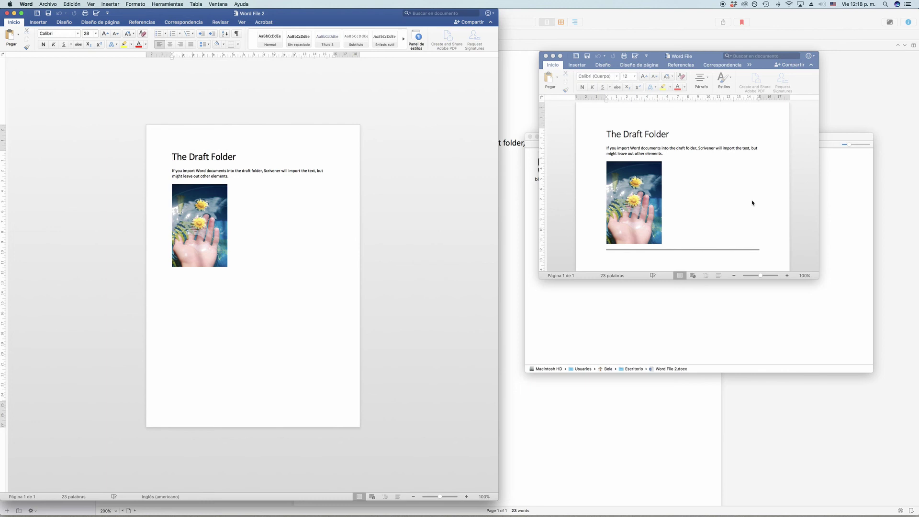
pyautogui.scroll(-1, 753, 203)
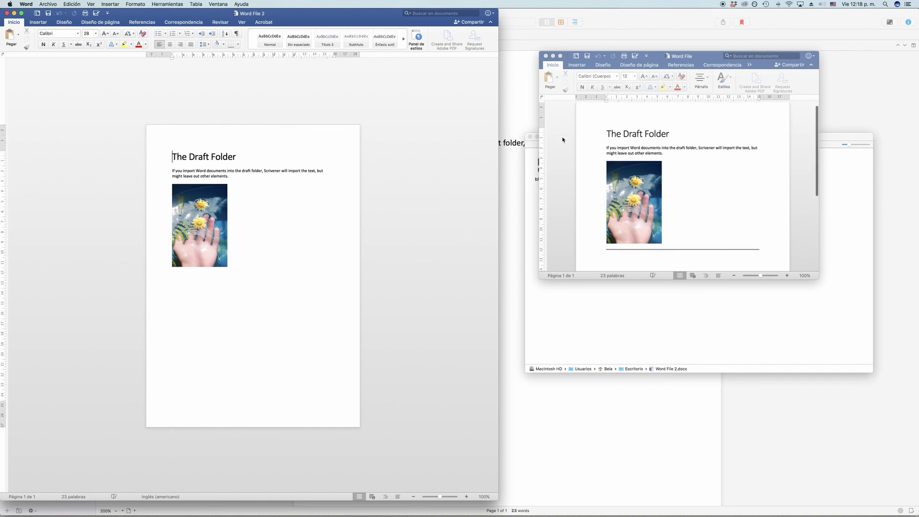
# Return to Scrivener and add three blank text documents and a new folder inside My Draft
pyautogui.click(520, 111)
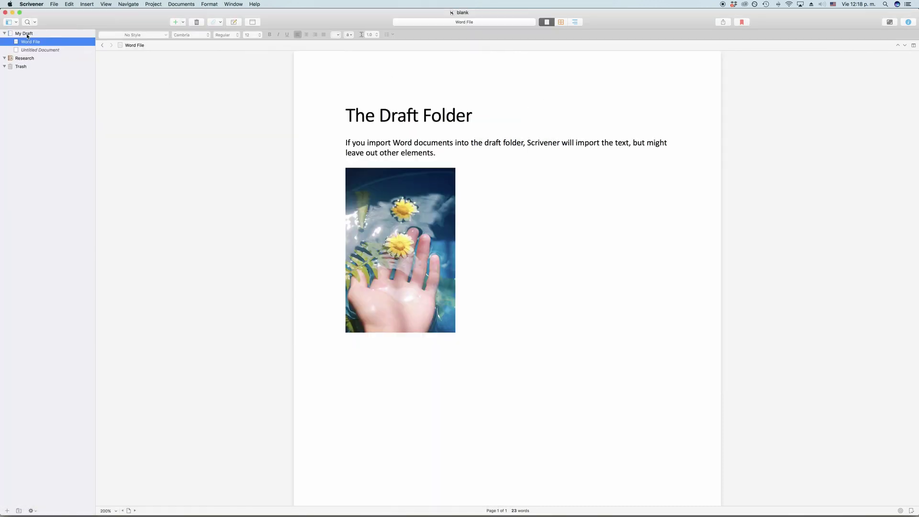
pyautogui.click(178, 23)
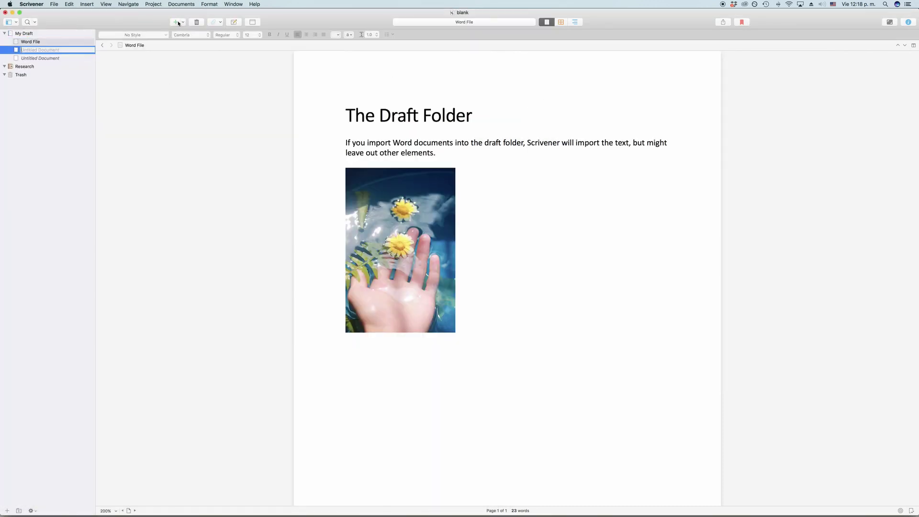
pyautogui.click(178, 23)
pyautogui.click(182, 22)
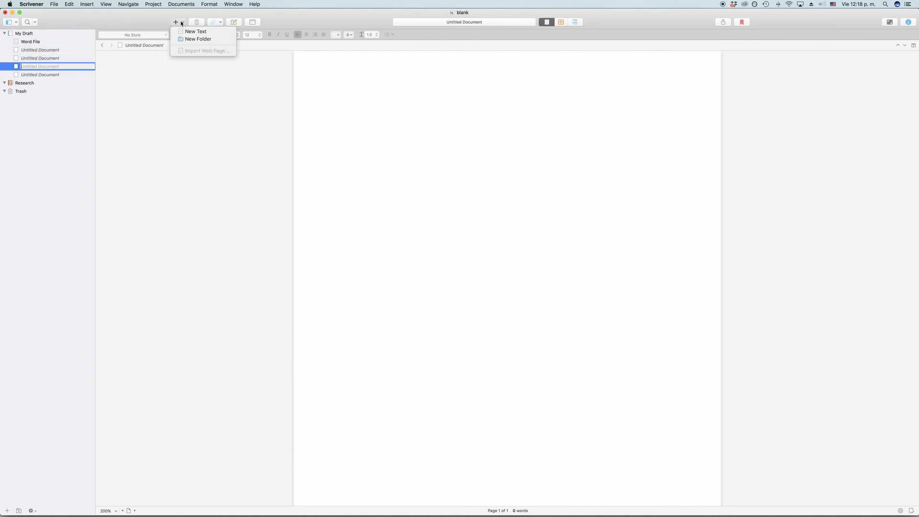
pyautogui.click(192, 38)
# Move all four untitled documents into the new folder under My Draft
pyautogui.click(36, 83)
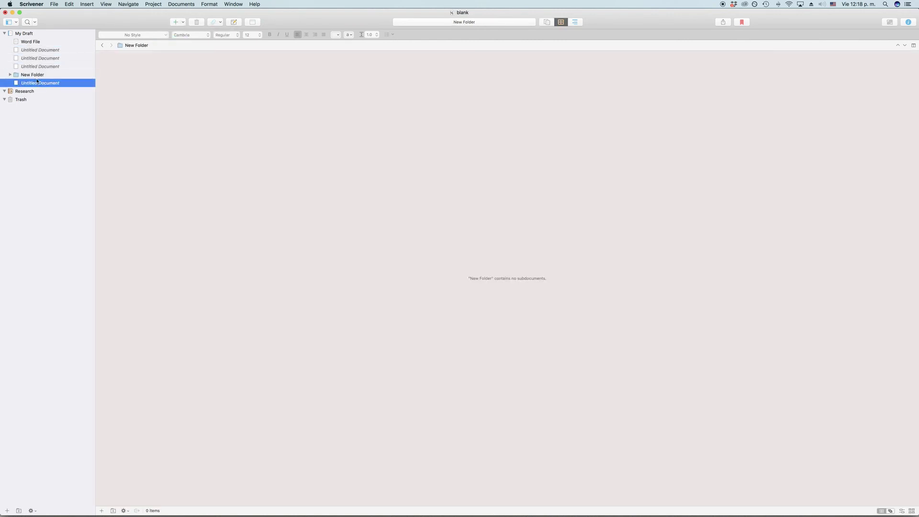
pyautogui.moveTo(36, 83)
pyautogui.mouseDown()
pyautogui.moveTo(28, 85)
pyautogui.moveTo(33, 60)
pyautogui.moveTo(37, 78)
pyautogui.mouseUp()
pyautogui.click(36, 66)
pyautogui.keyDown('shift'); pyautogui.click(35, 49); pyautogui.keyUp('shift')
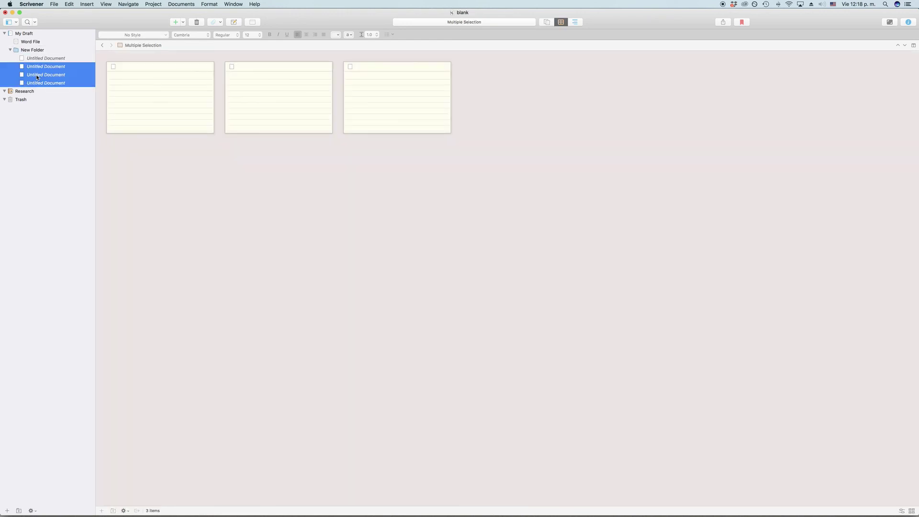
# Add a subfolder below the last untitled document inside the new folder, keeping its default name
pyautogui.click(34, 83)
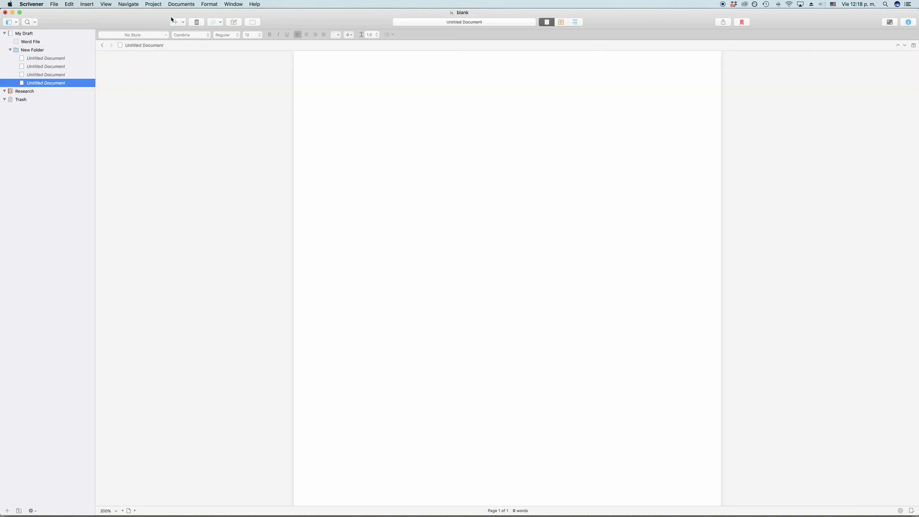
pyautogui.click(184, 23)
pyautogui.click(197, 39)
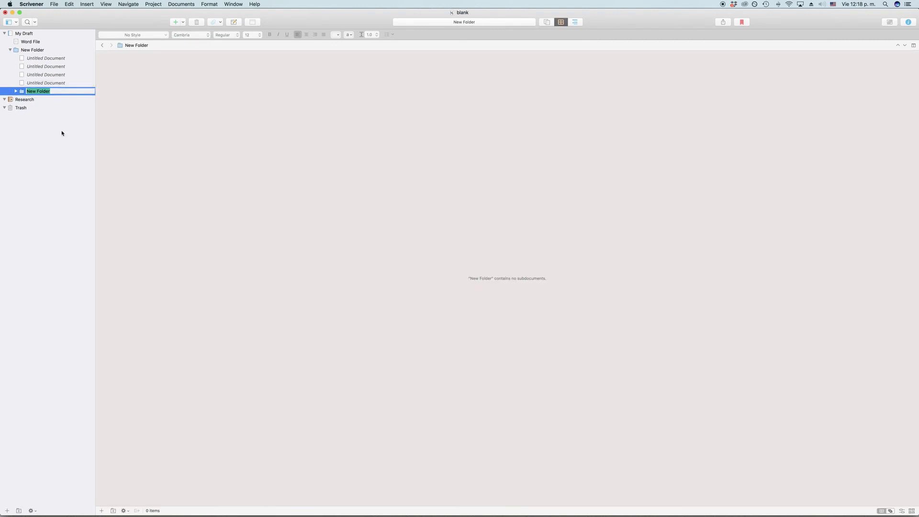
pyautogui.click(36, 110)
pyautogui.click(23, 92)
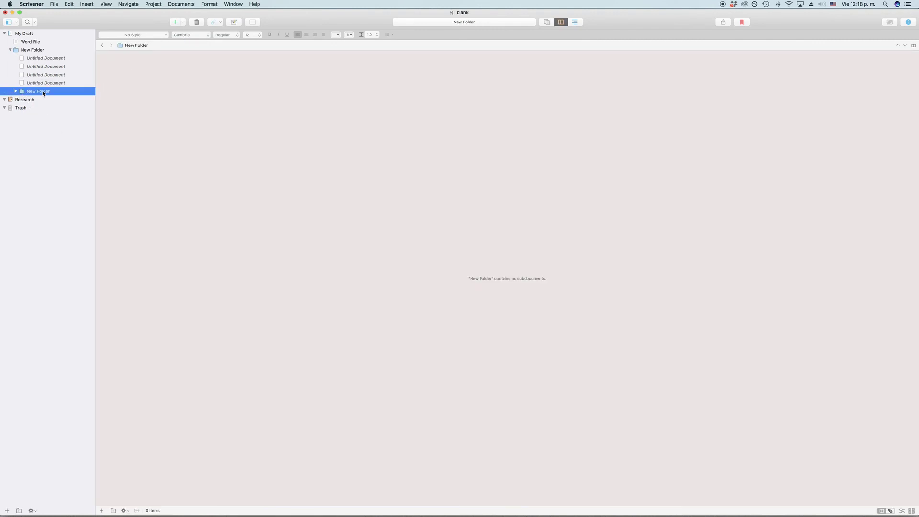